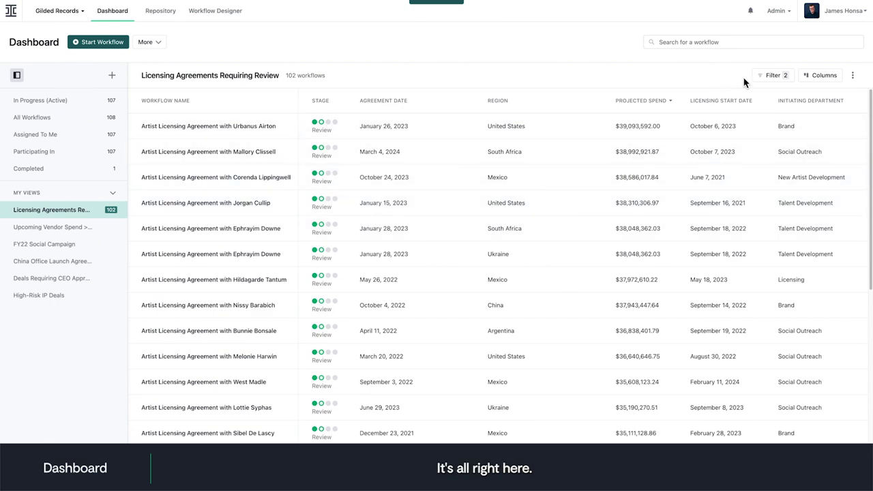
Open the filter conditions for the workflow list on the dashboard.
left_click(765, 81)
type("Thaddeu")
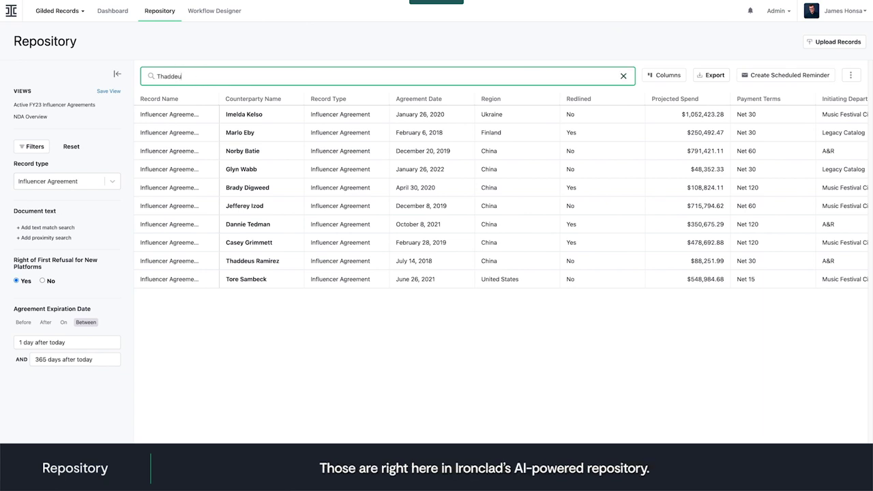
Search the repository, open the single matching record, and start a scheduled reminder.
type("s")
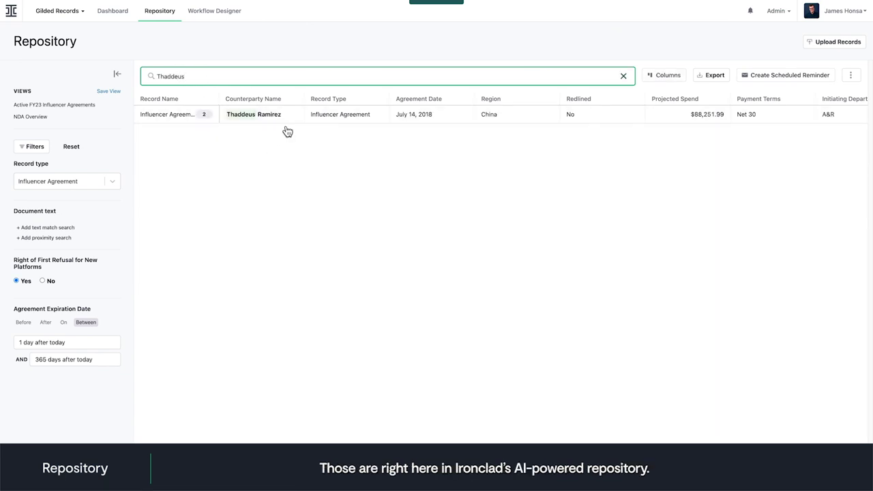
left_click(293, 117)
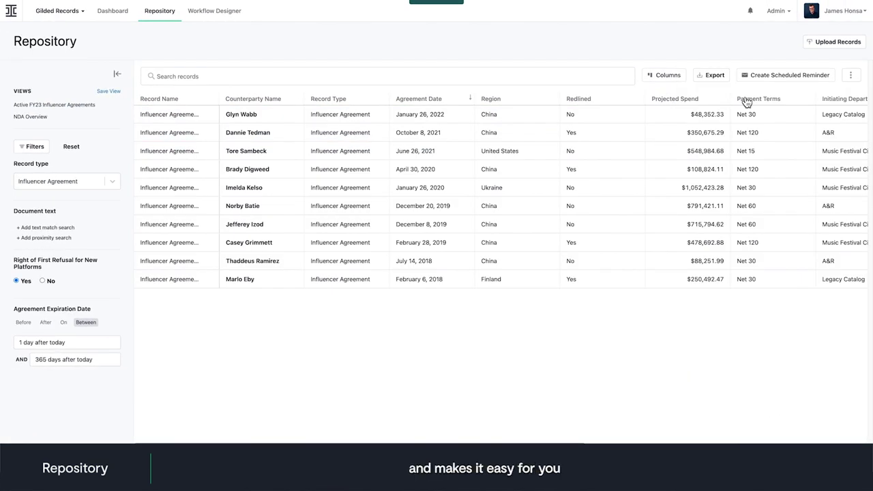
left_click(764, 76)
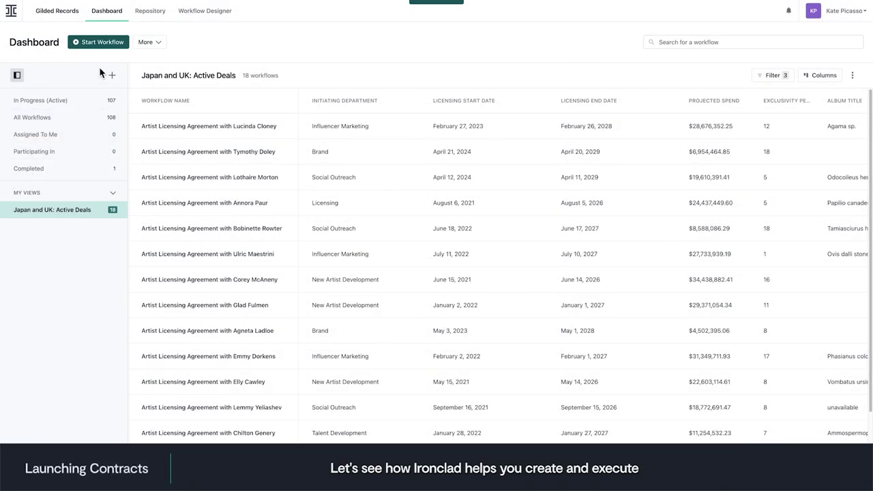
Launch an A&R Artist Licensing Agreement for an existing artist with Japan as launch region, and submit it.
left_click(101, 46)
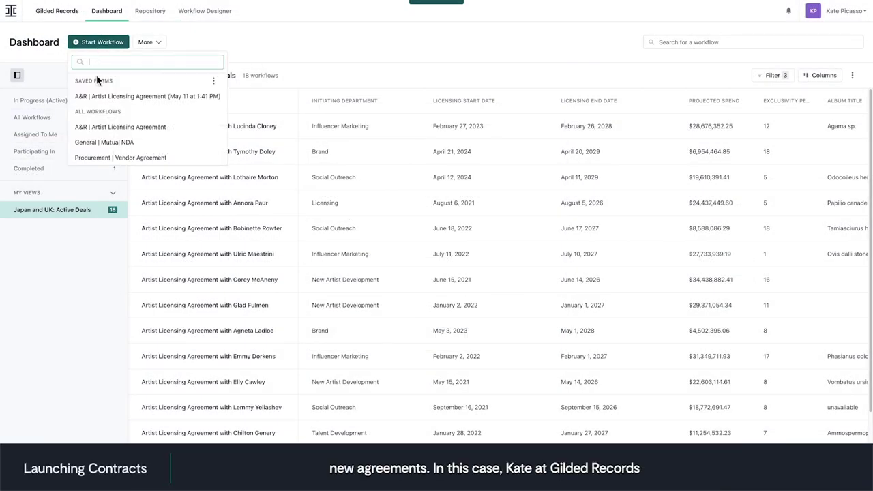
left_click(102, 131)
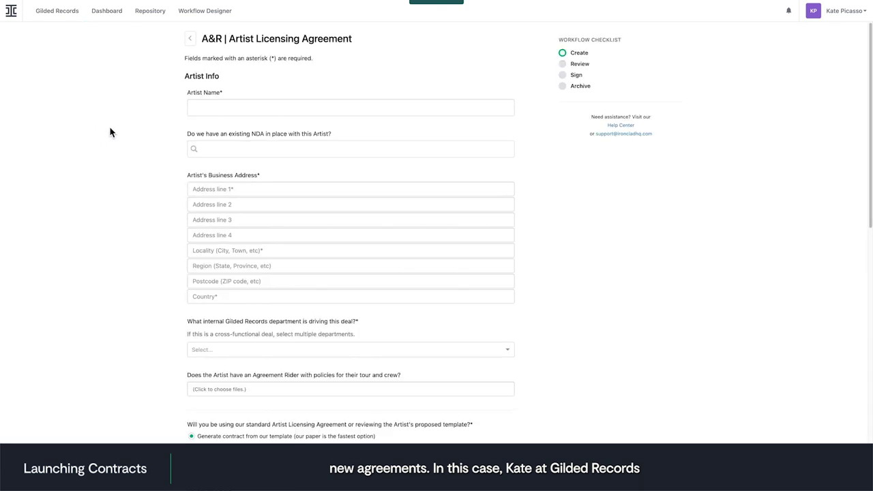
left_click(231, 115)
type("H")
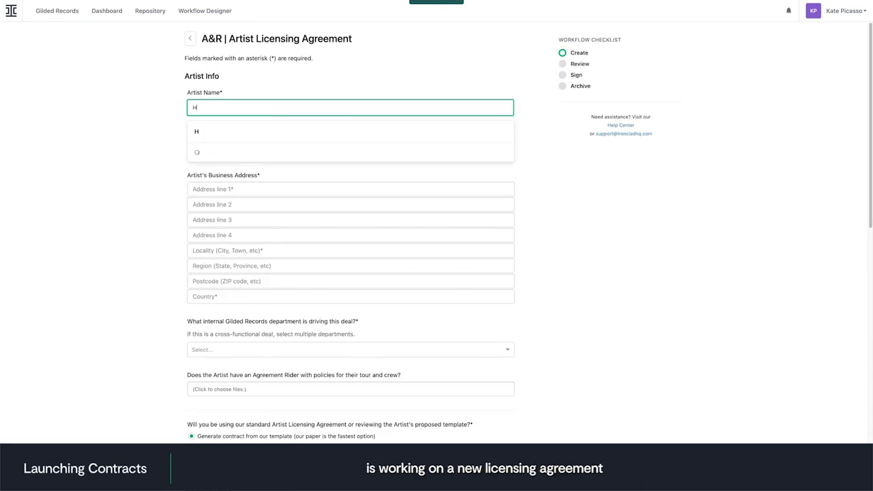
type("unt")
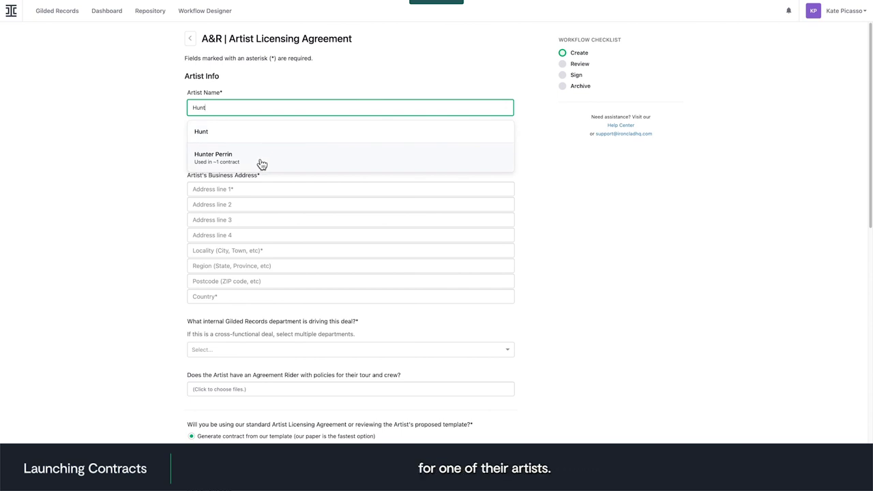
left_click(258, 158)
left_click(234, 153)
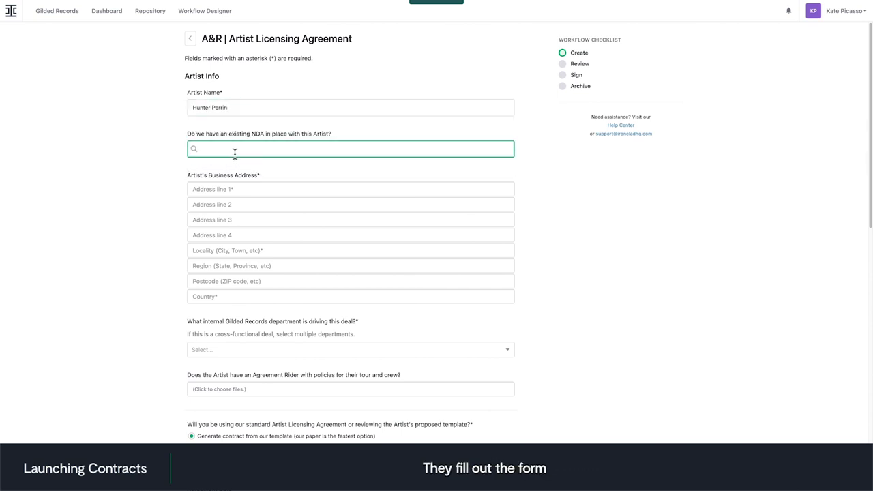
left_click(524, 410)
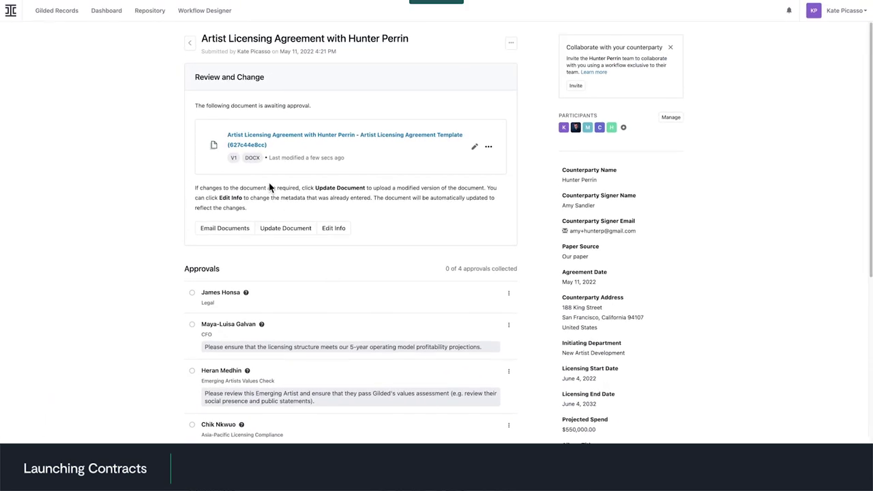
Open the generated agreement document and email the draft to the counterparty.
left_click(254, 146)
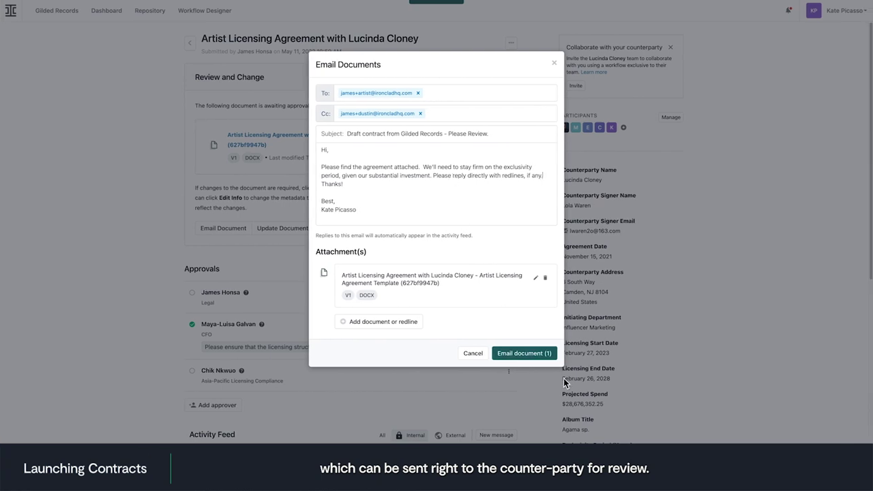
left_click(548, 355)
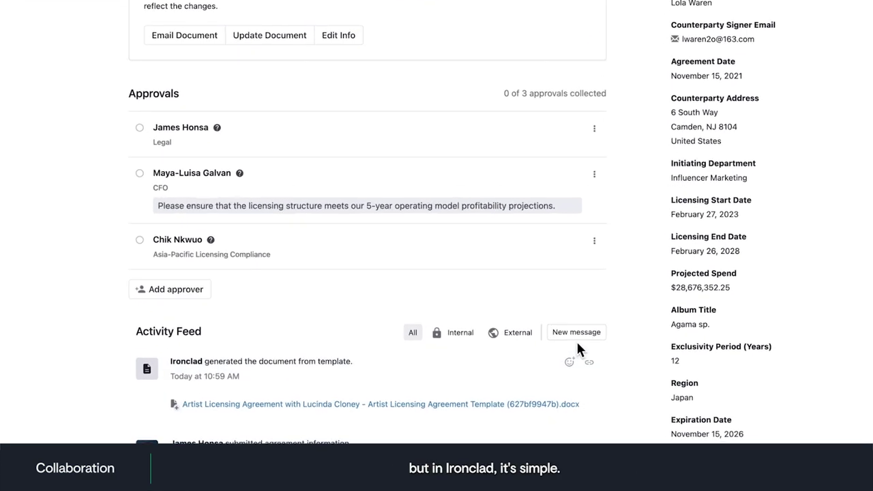
Send the internal team a note asking whether the draft can go to the artist.
left_click(590, 330)
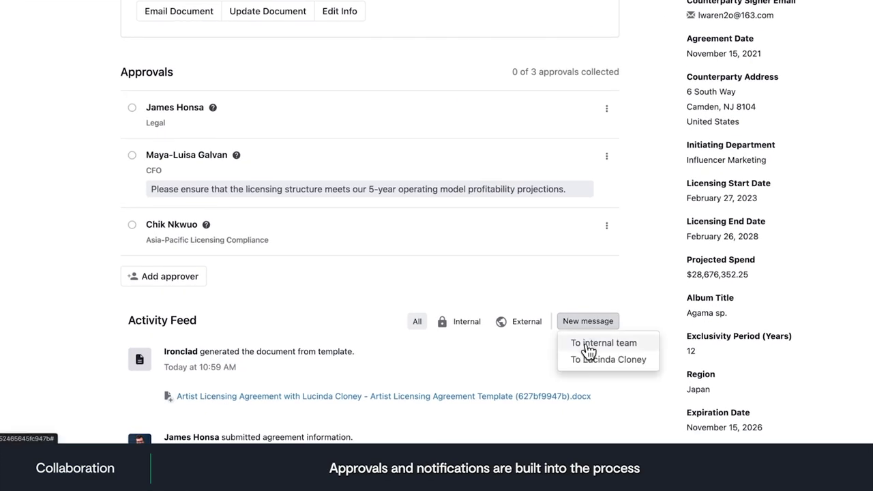
left_click(585, 344)
type("m covering this for James while")
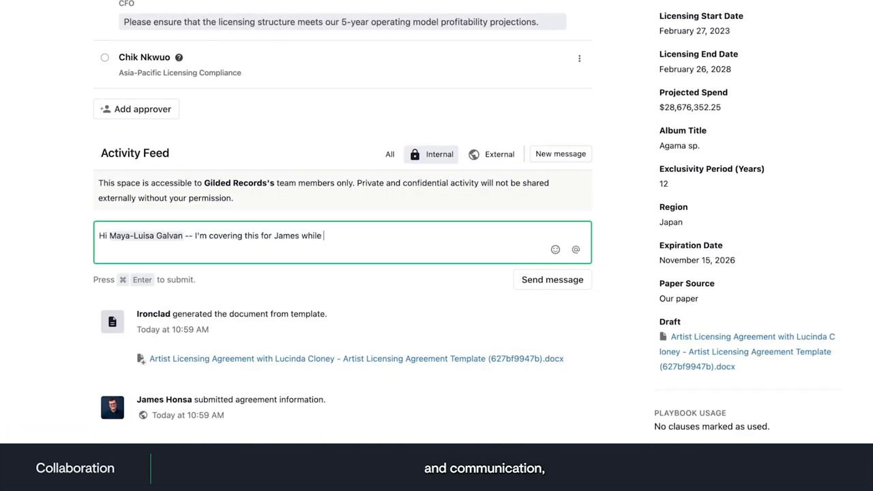
type("PTO. Are we good to share with the artist? this")
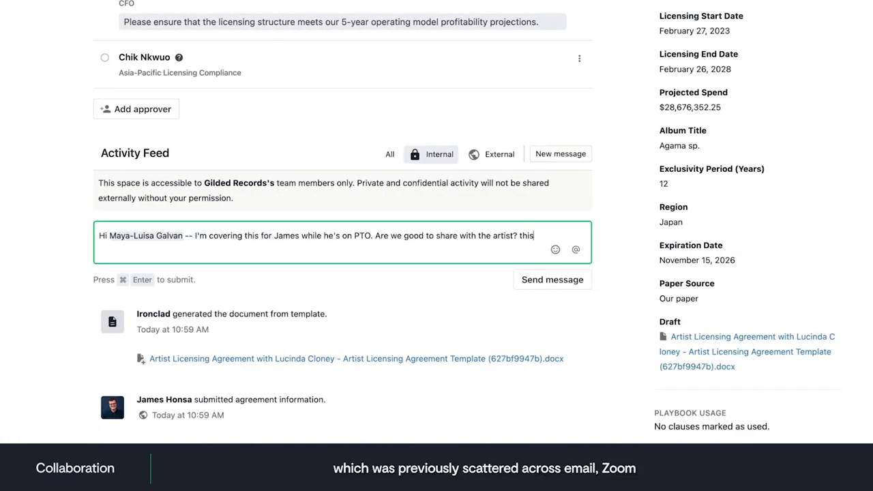
type("! 🙏")
left_click(557, 296)
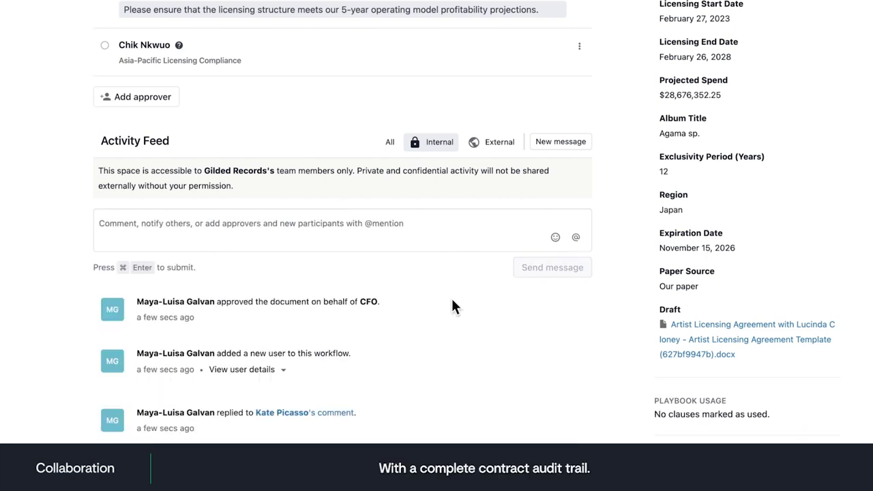
Add a 🙏 reaction to the CFO's approval in the activity feed.
scroll(458, 280, "down", 1)
left_click(554, 232)
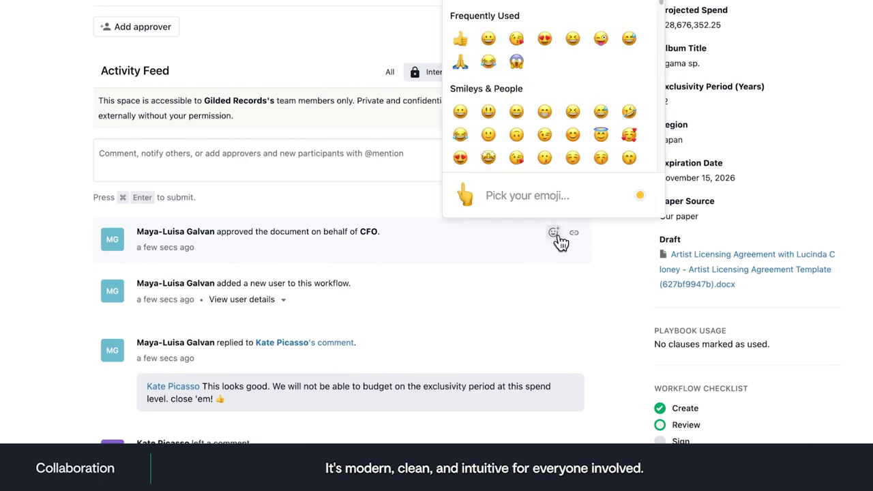
left_click(470, 71)
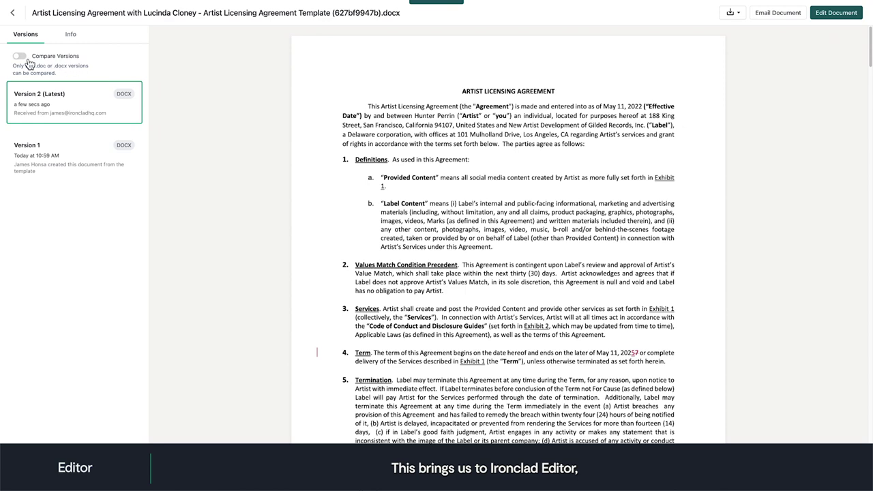
Compare versions and comment internally that the artist has concerns on the Values Match clause.
left_click(27, 60)
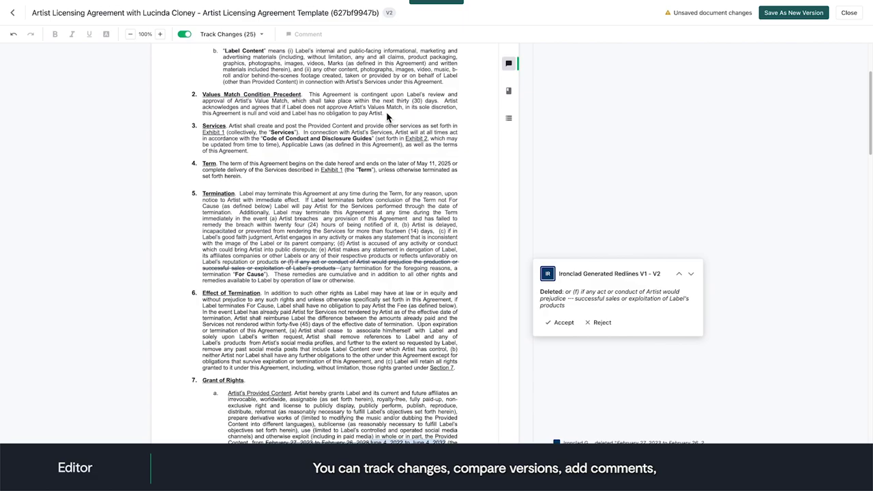
left_click_drag(386, 116, 203, 95)
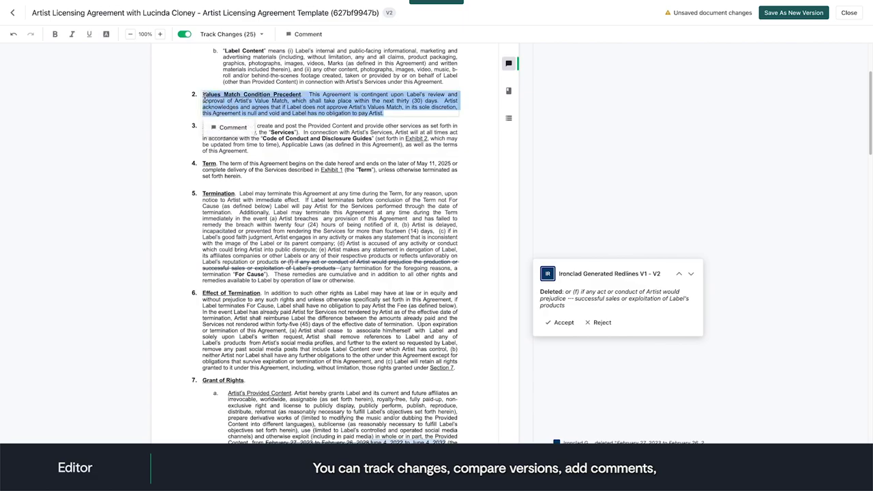
left_click(231, 131)
type("Efren Woodrow Bonner The artist has conce")
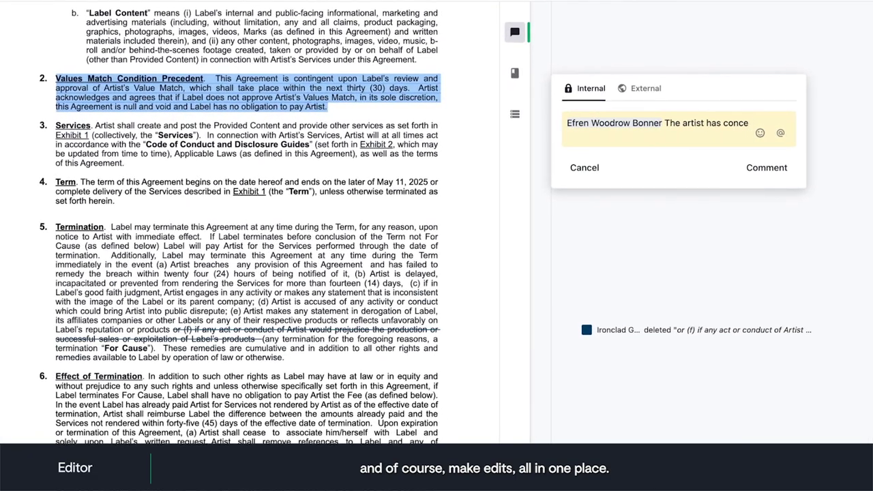
type("rns on this section--can you please join our next call to explain our policies?")
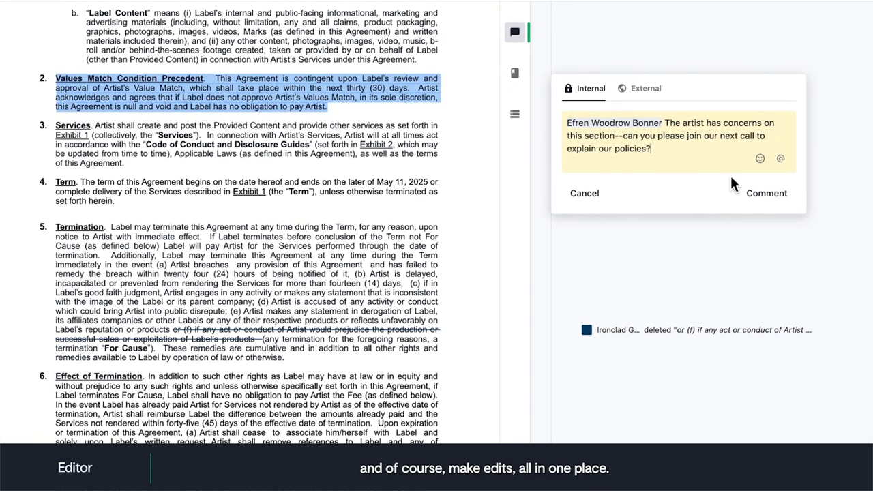
left_click(758, 195)
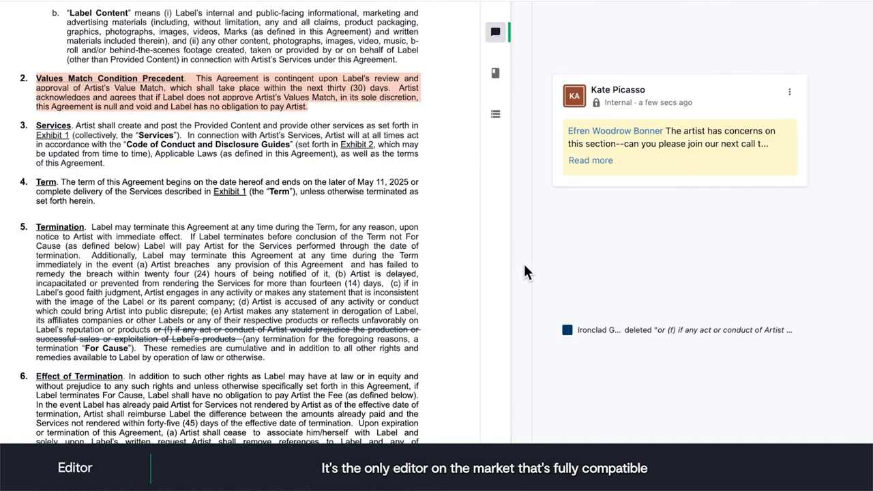
Save as a new version with a preliminary-approvals comment, keeping existing approvals.
type("Still working through changes, but this should be en")
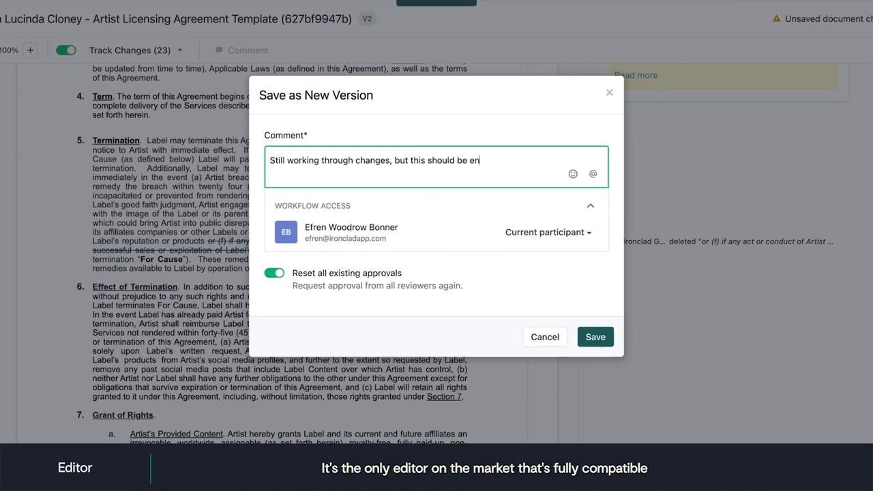
type("ough to get preliminary approvals and start planning for EOQ signature.")
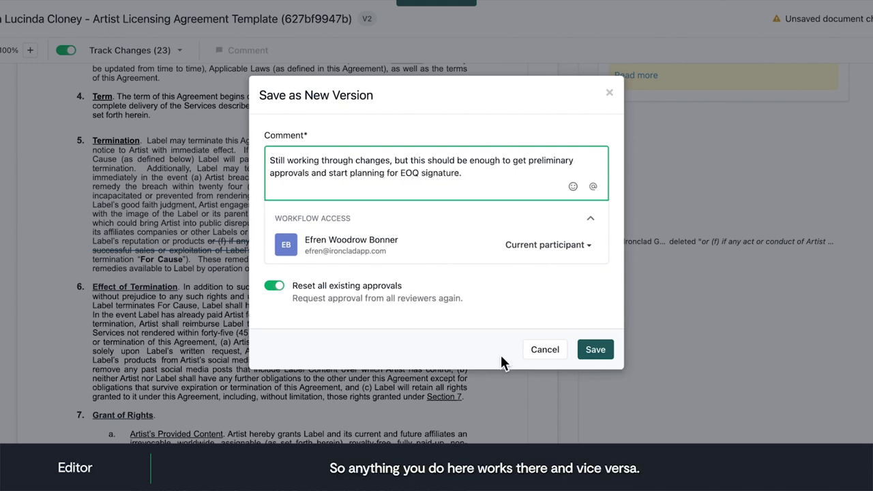
left_click(275, 286)
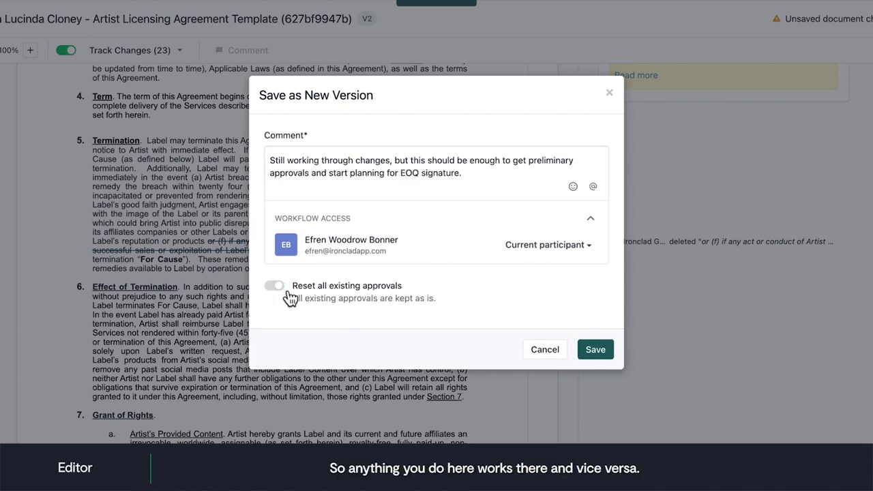
left_click(592, 351)
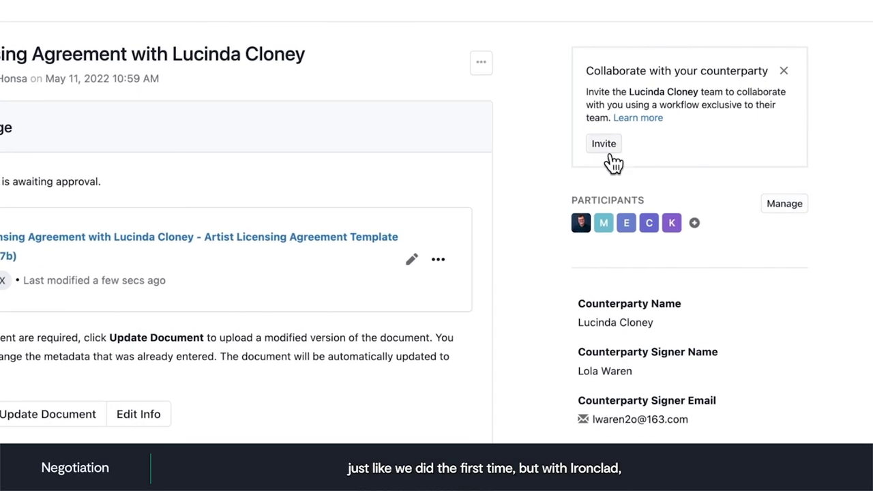
Invite the counterparty signer and post a message listing two requested edits externally.
left_click(606, 153)
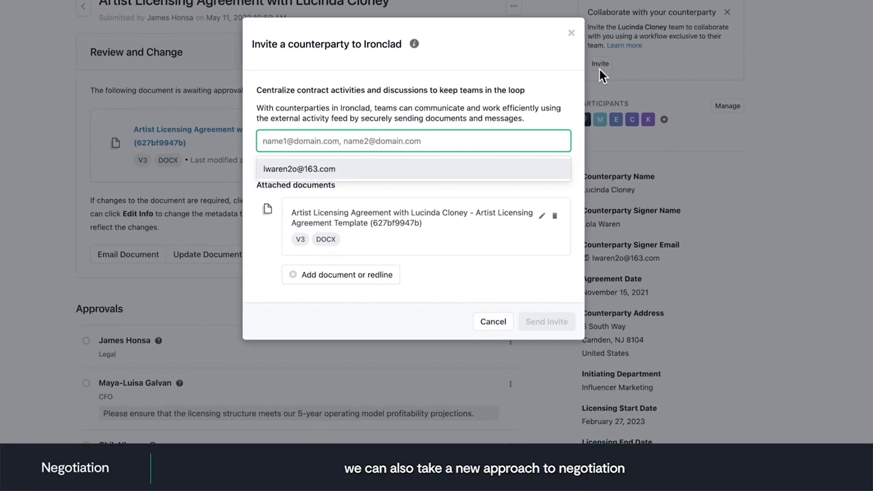
key("Return")
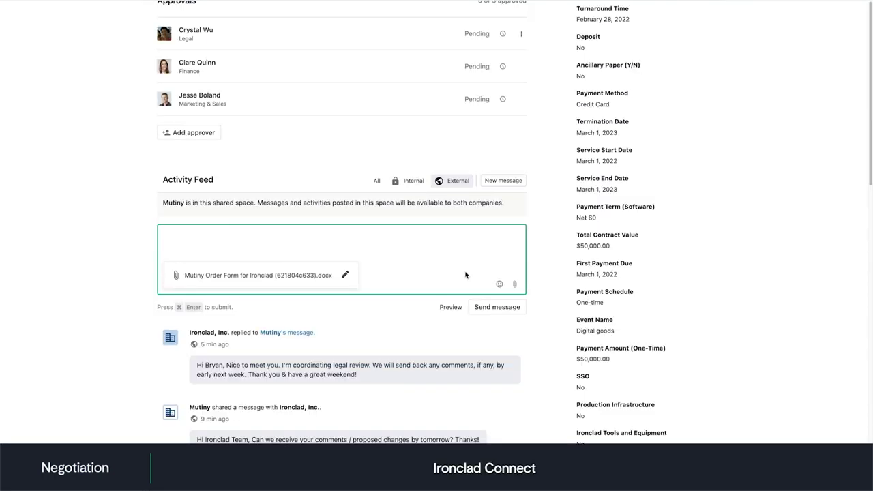
type("n, Here are two edits to the agreeme")
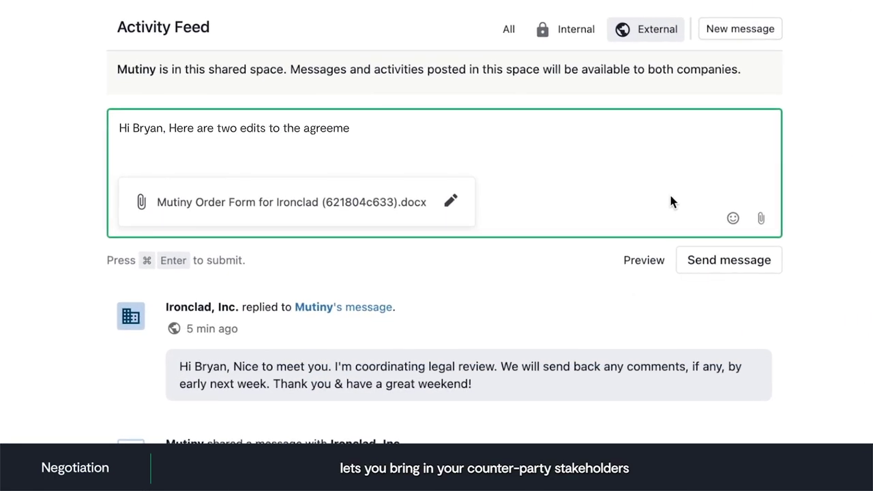
type("nt that we would like to incorporate: (1) We need prior approval is requi")
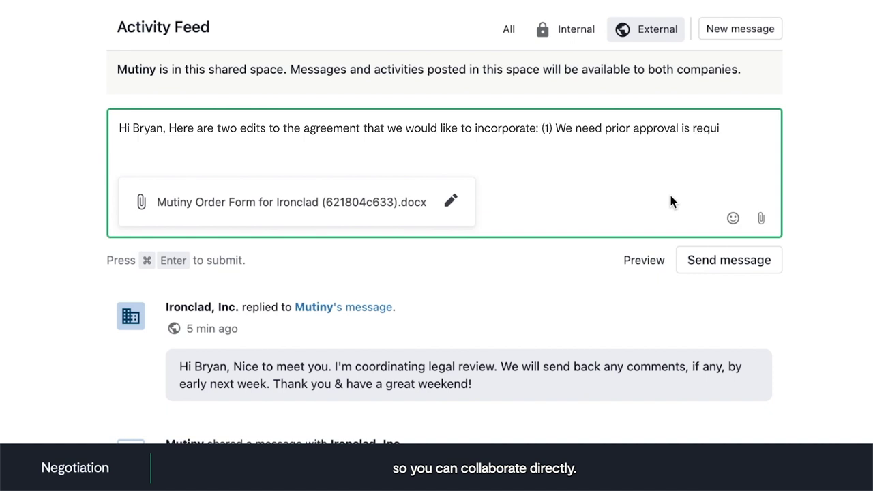
type("red for publicity rights (2) Added our performance notice method")
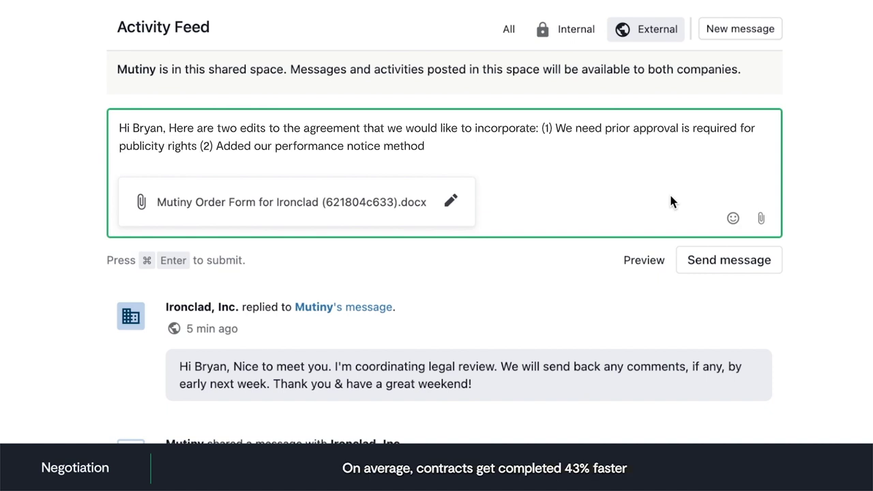
left_click(763, 265)
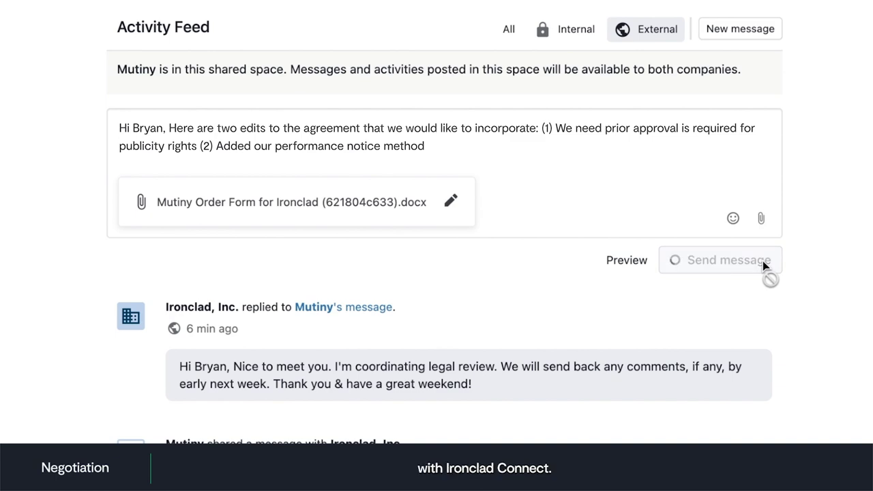
Prepare the signature packet and send it to the signers.
scroll(764, 267, "down", 3)
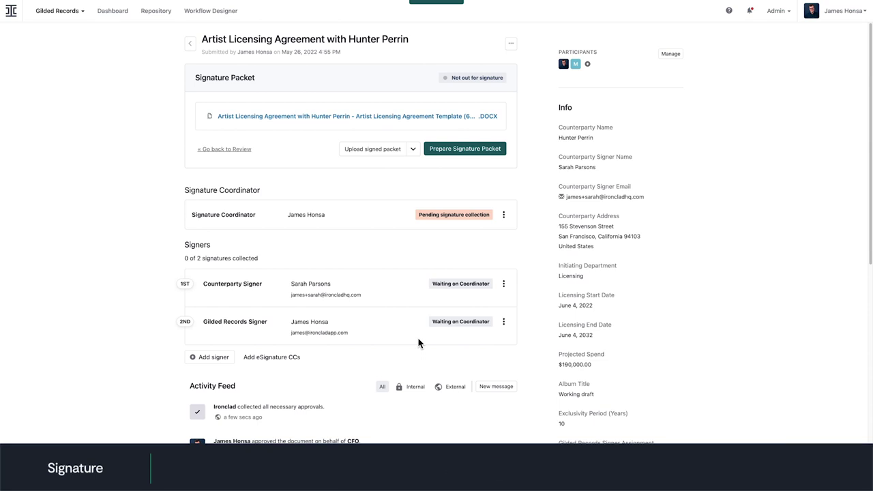
left_click(457, 151)
left_click(502, 213)
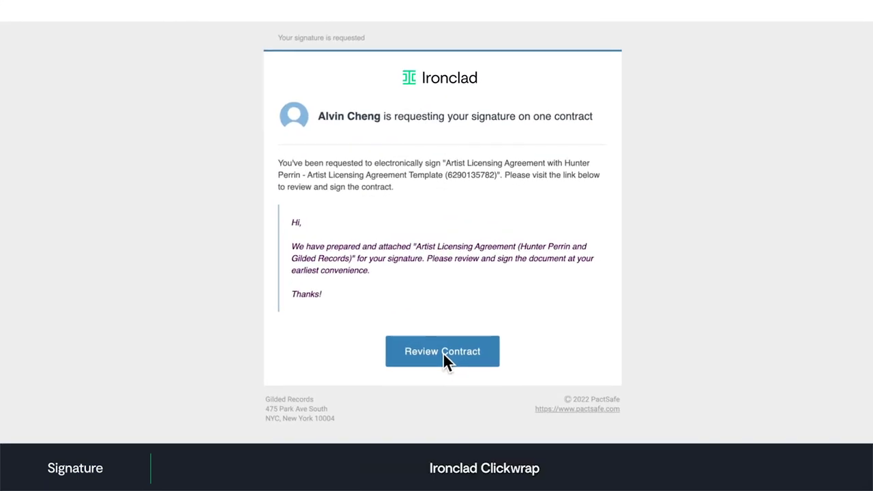
Open the contract from the signature email, read through it, and accept it via clickwrap Agree.
left_click(443, 352)
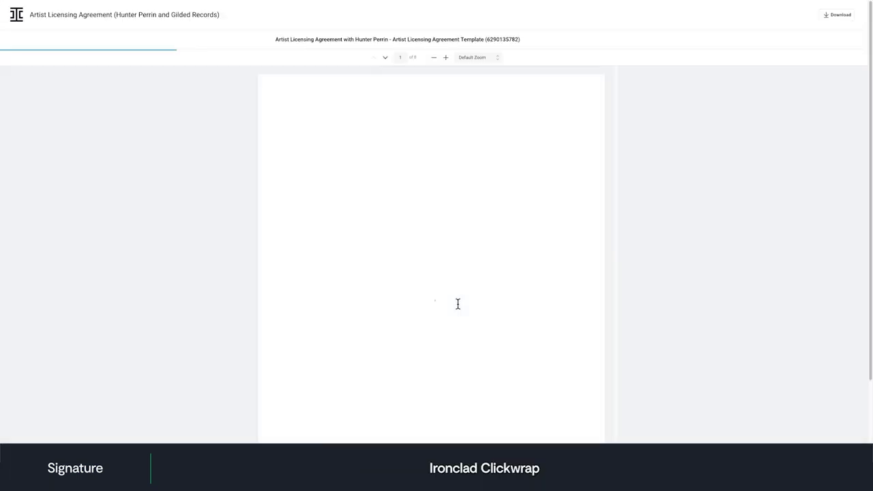
scroll(470, 326, "down", 2)
scroll(470, 326, "down", 2)
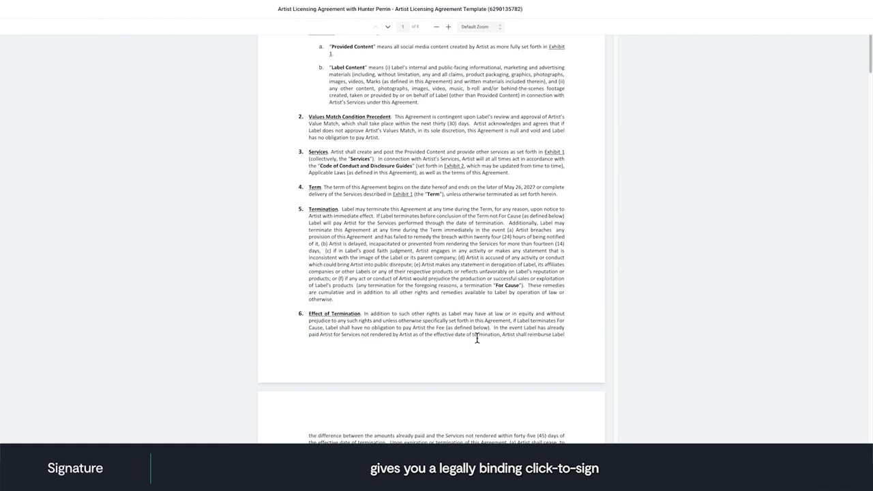
scroll(470, 327, "down", 2)
scroll(470, 335, "down", 4)
scroll(469, 341, "down", 2)
scroll(470, 344, "down", 2)
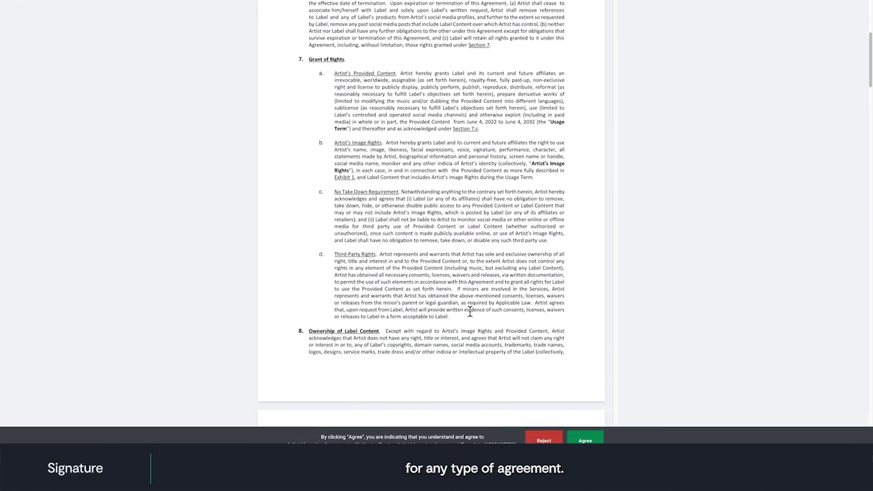
scroll(468, 307, "down", 2)
left_click(591, 432)
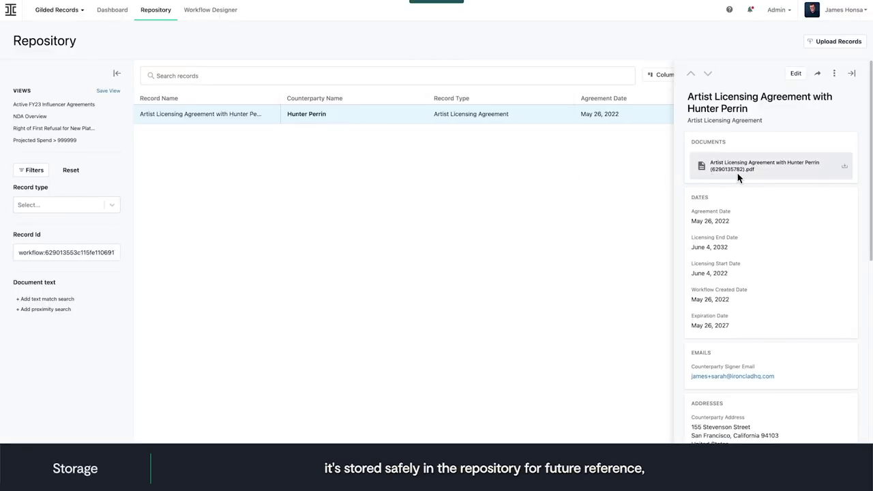
View the stored agreement PDF from its repository record, then return to the Dashboard.
left_click(740, 176)
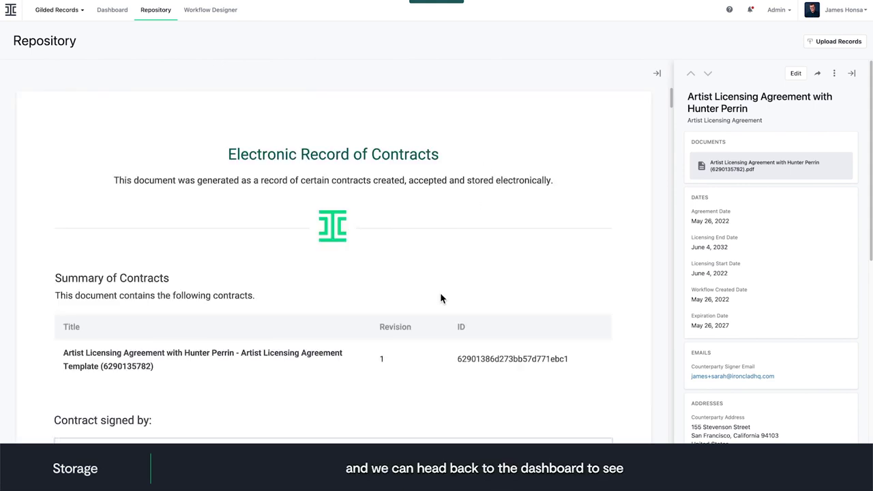
scroll(440, 295, "down", 5)
scroll(440, 300, "down", 5)
scroll(440, 300, "down", 3)
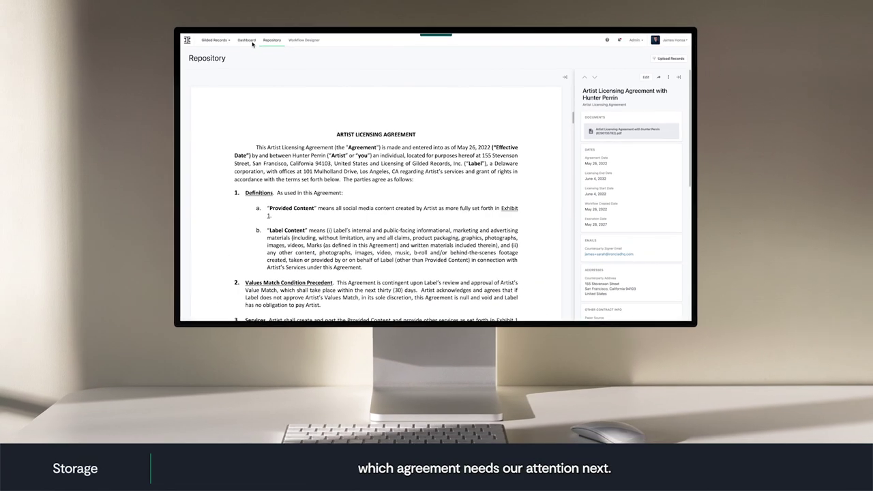
left_click(258, 45)
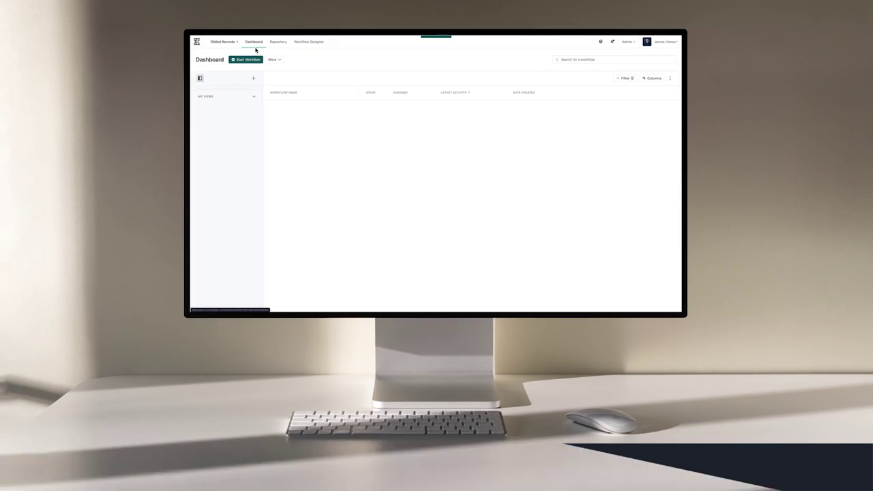